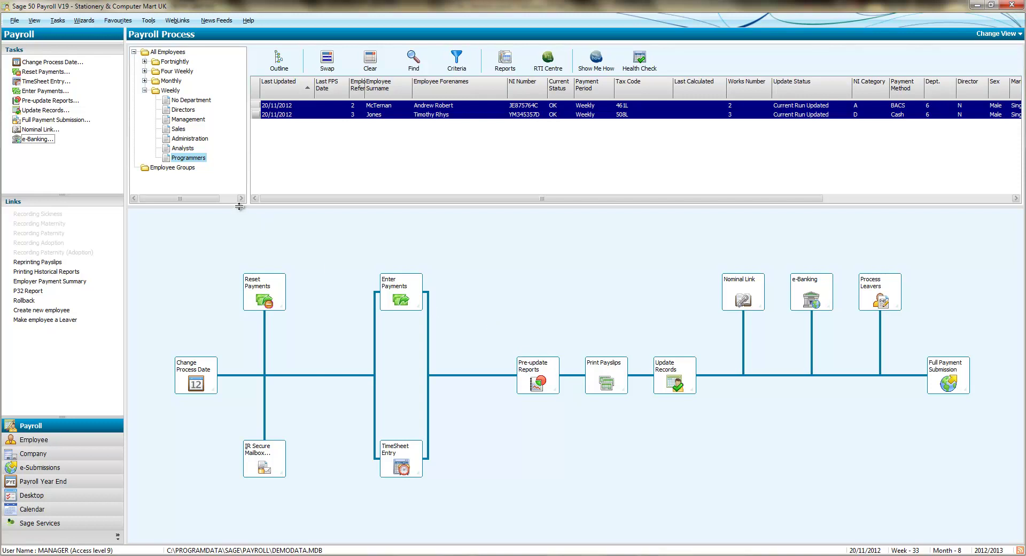
- Change the payroll process date to 27 November 2012 (tax week 34)
left_click(182, 363)
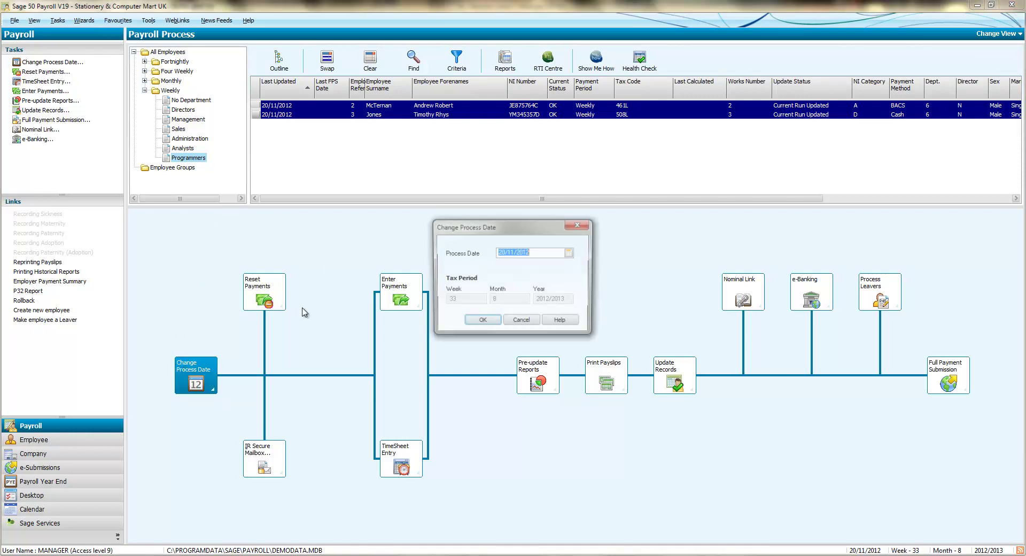
left_click(569, 252)
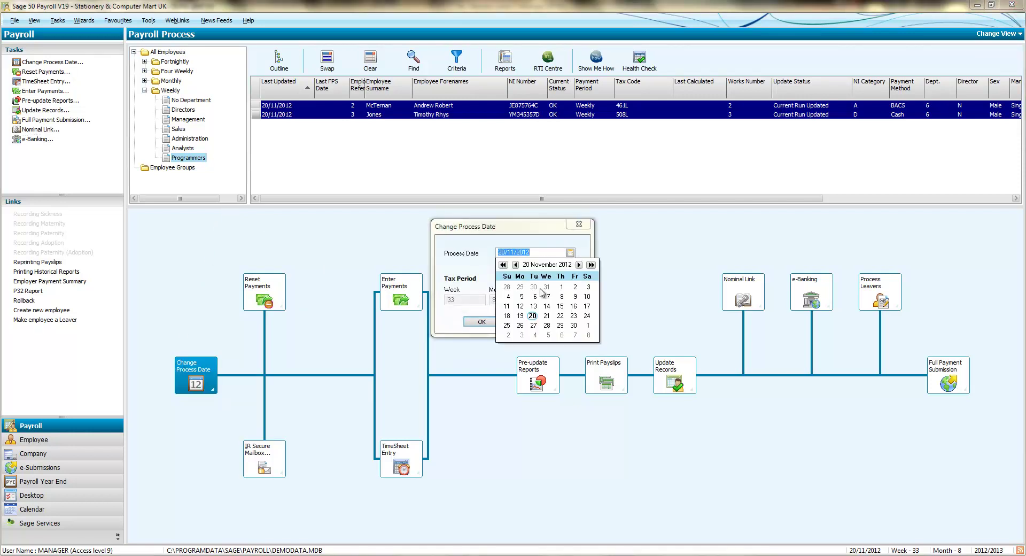
left_click(533, 325)
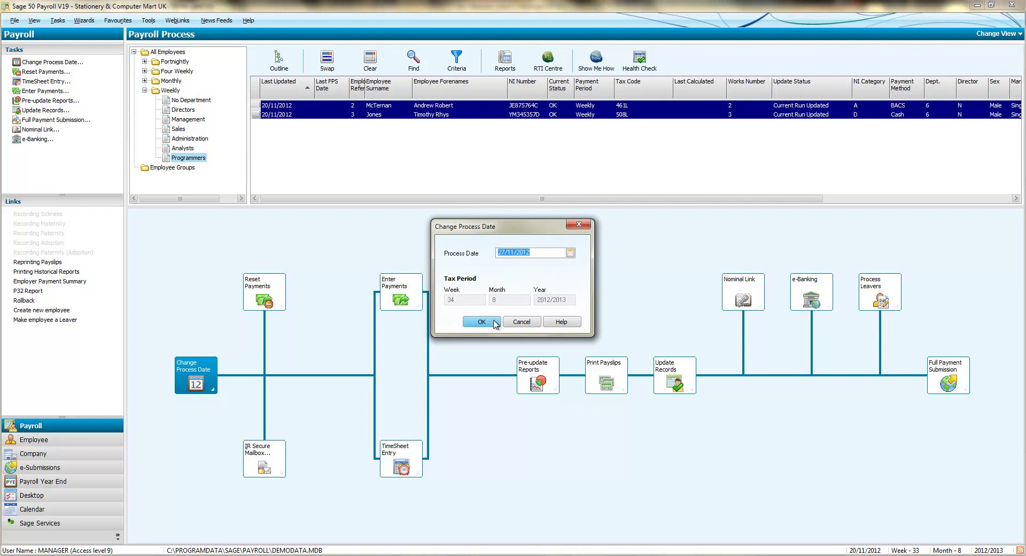
left_click(495, 322)
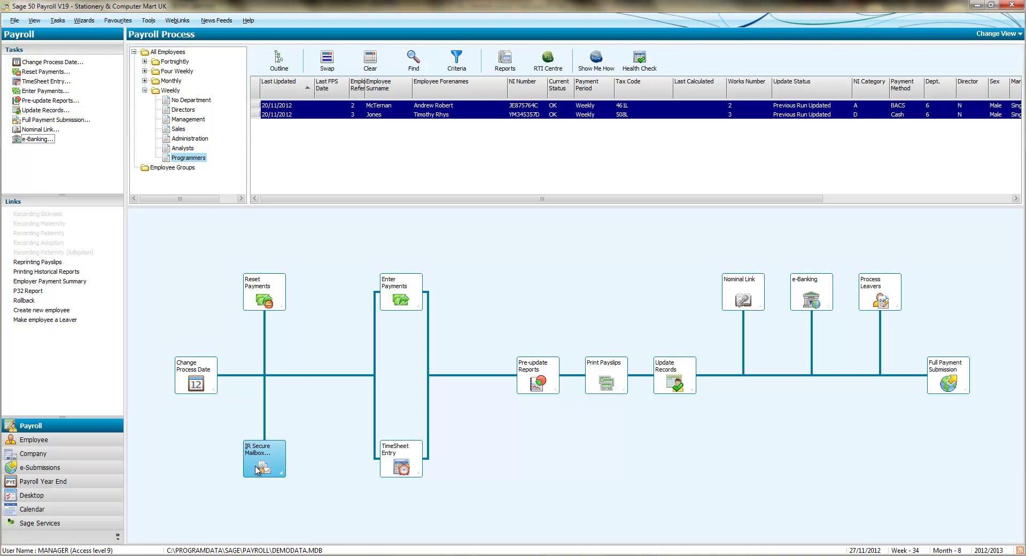
left_click(257, 469)
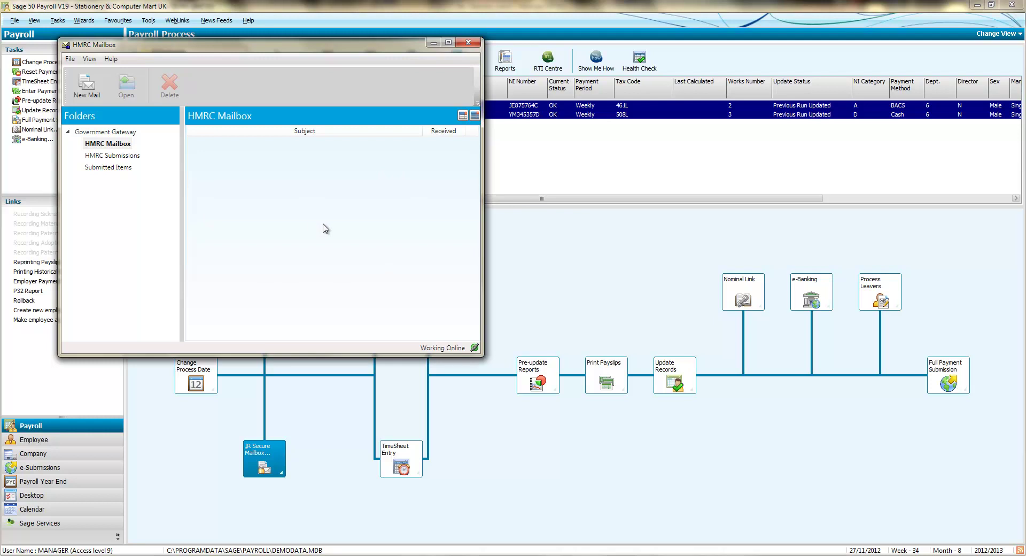
left_click(468, 45)
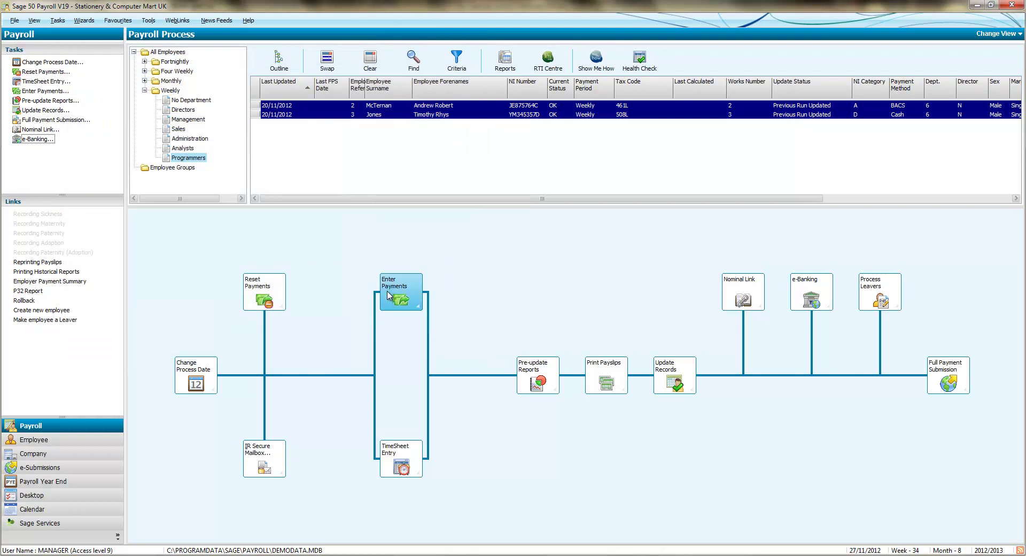
- Calculate this week's pay for both weekly employee records in Enter Payments, then close it
left_click(389, 299)
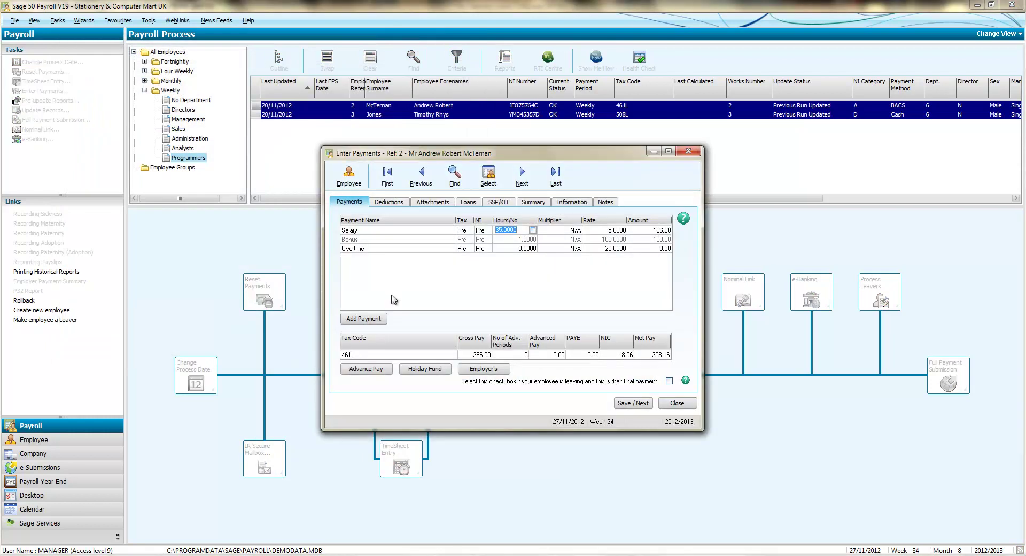
left_click(523, 184)
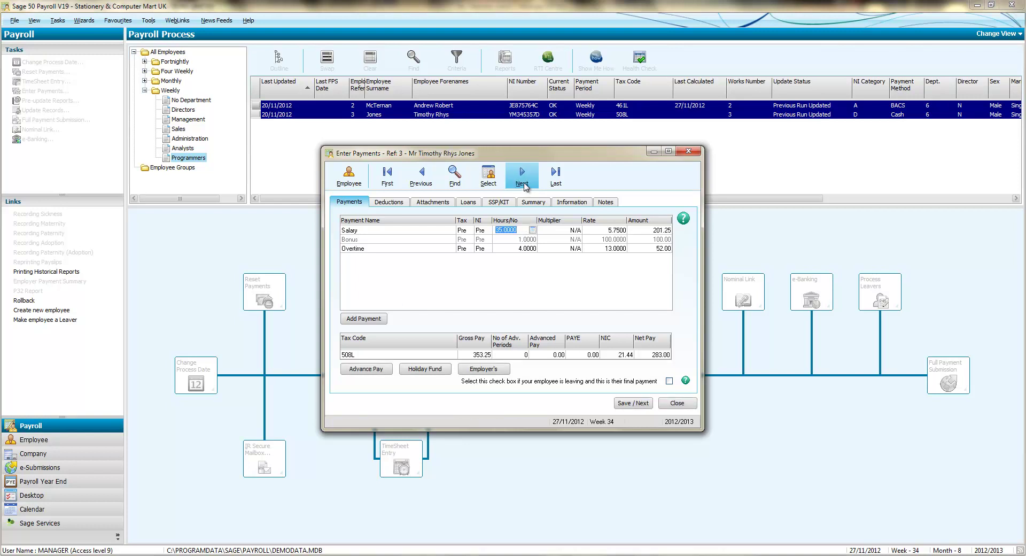
left_click(525, 186)
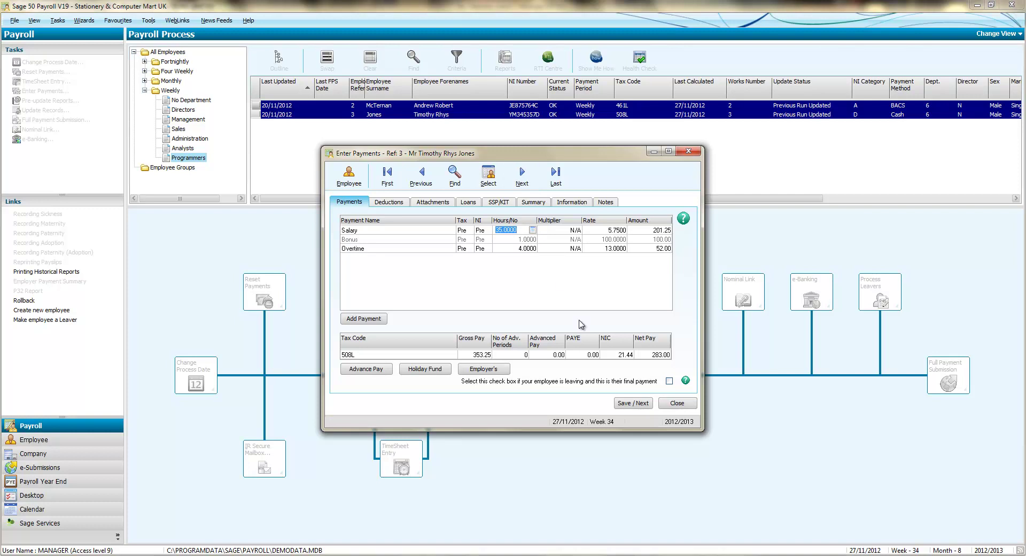
left_click(682, 407)
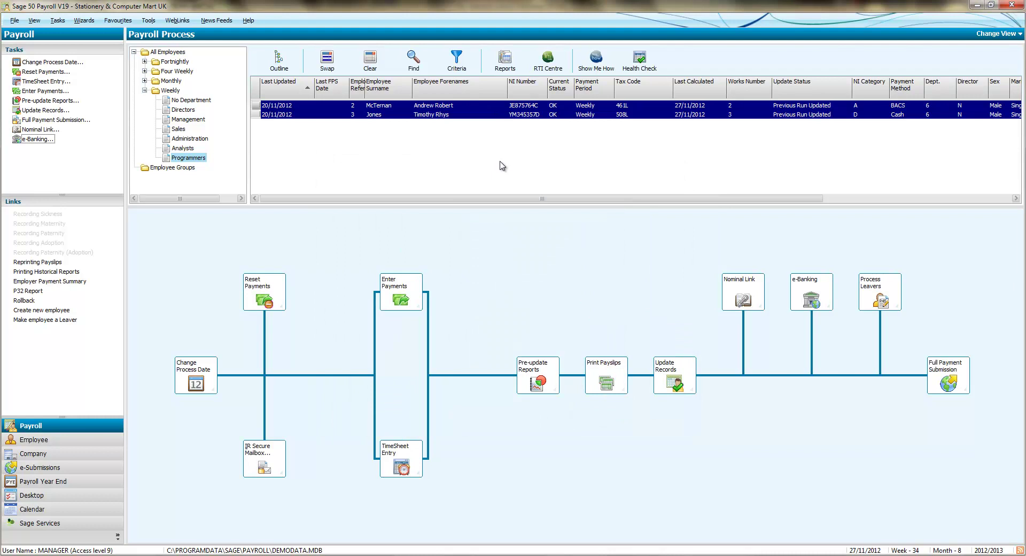
- Print the Payment Summary (Part 1) Landscape pre-update report for week 34 to PDF
left_click(532, 382)
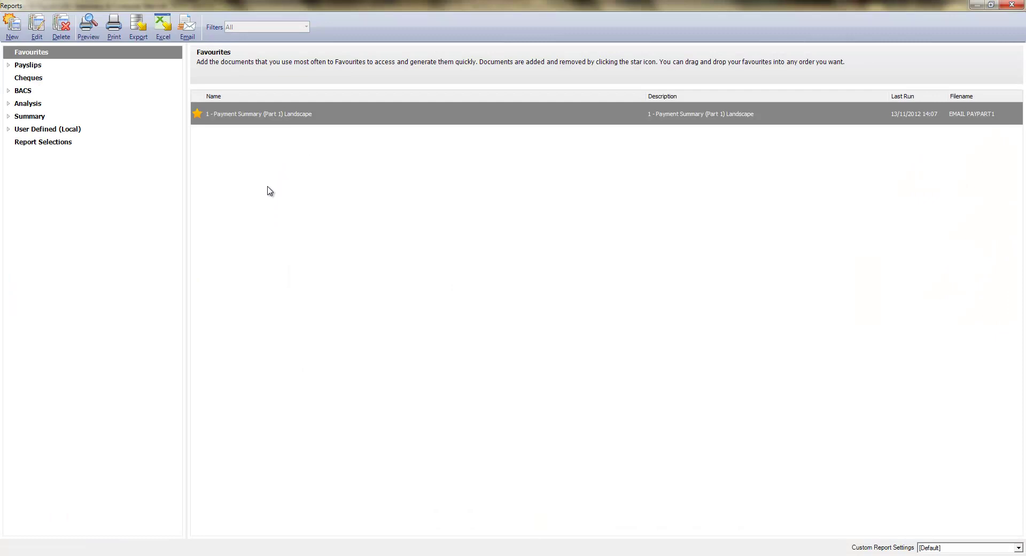
left_click(115, 36)
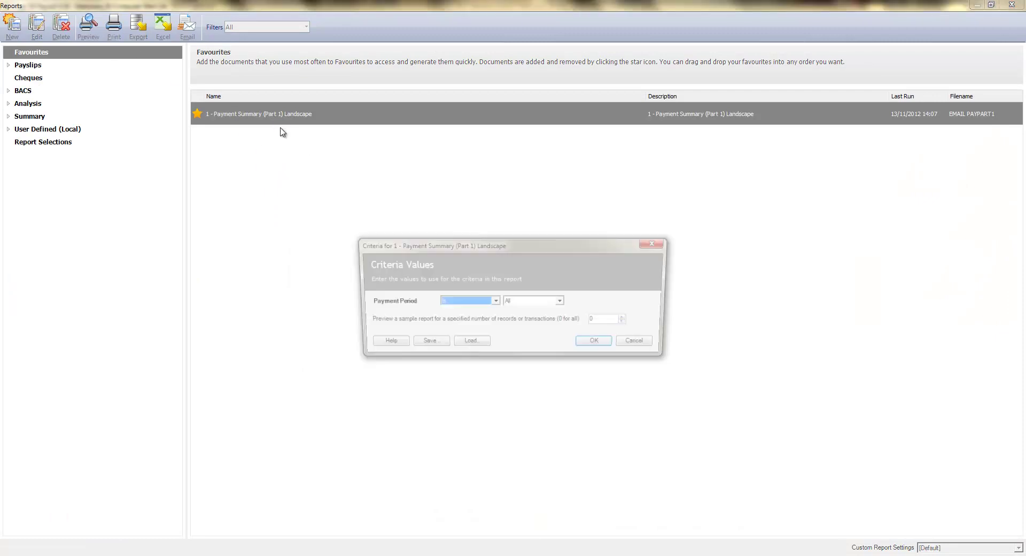
left_click(592, 344)
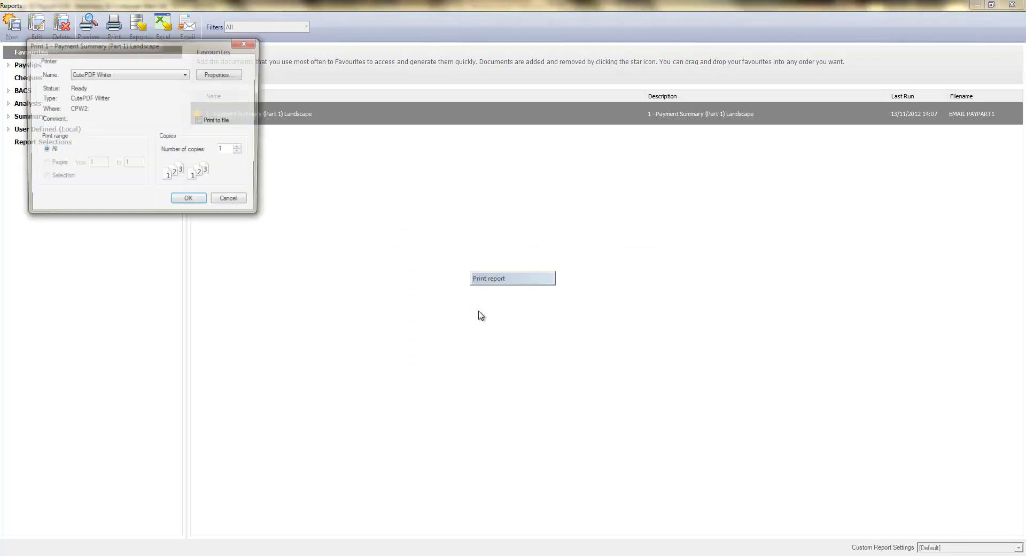
left_click(180, 203)
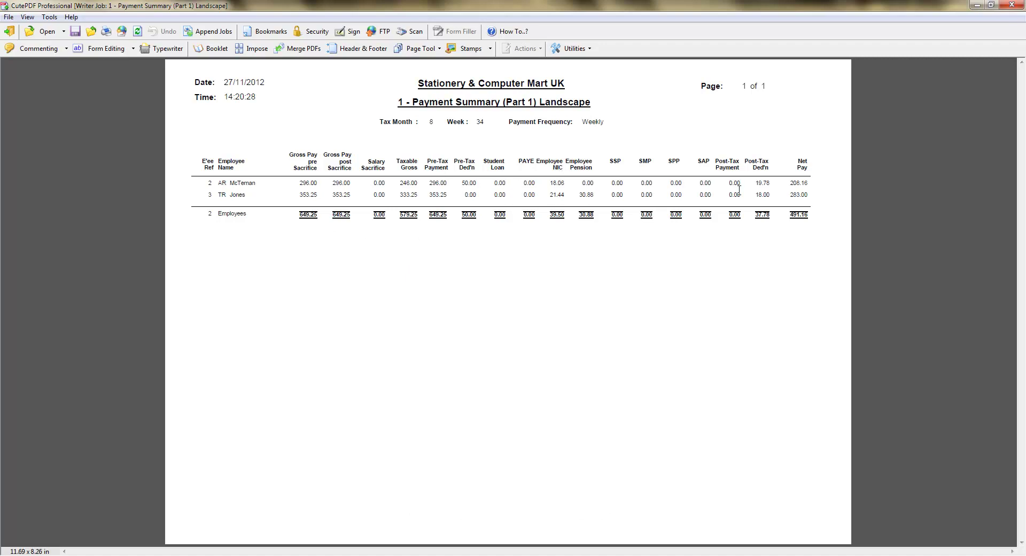
- Close the report viewer and print A - HP1210 Security Payslips to CutePDF Writer
key("alt+F4")
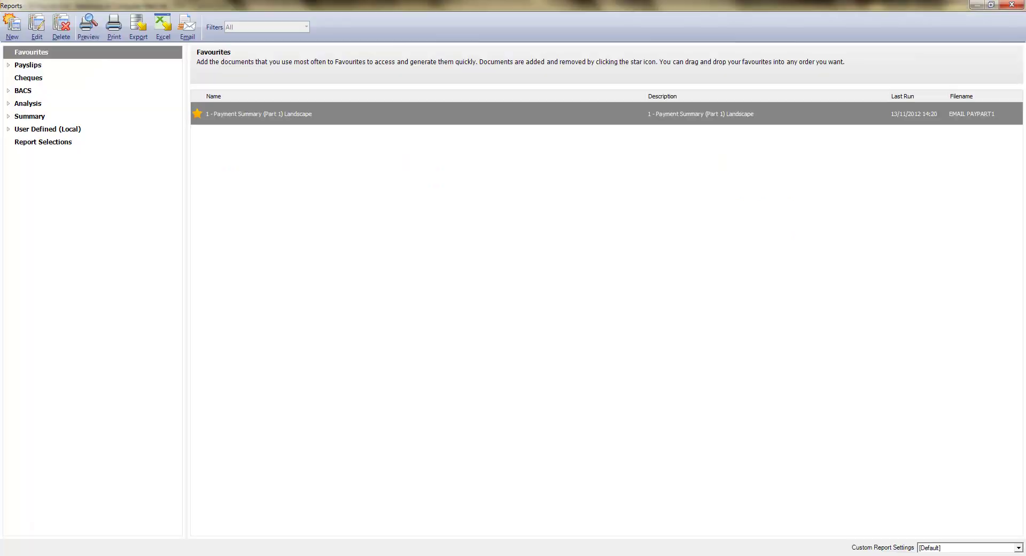
left_click(41, 70)
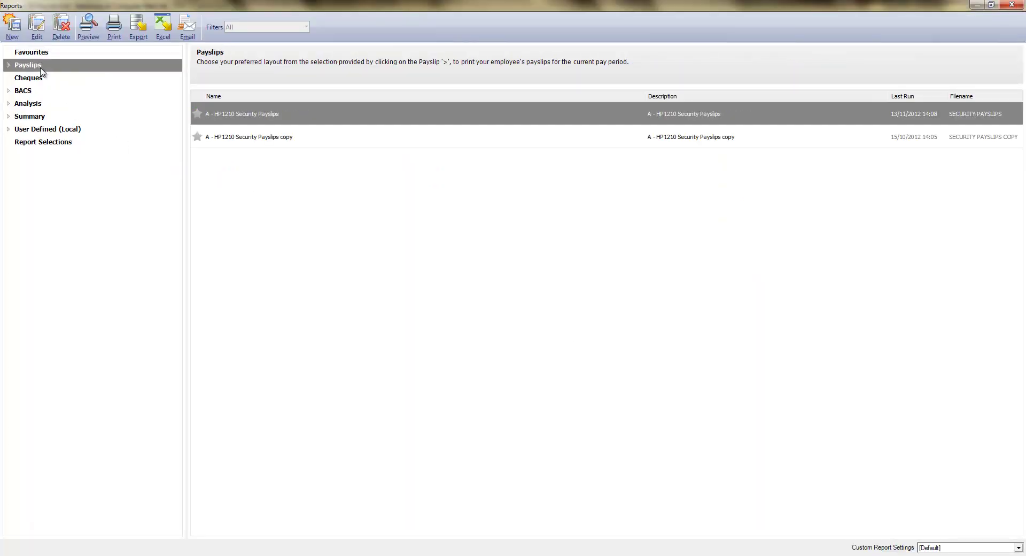
left_click(114, 38)
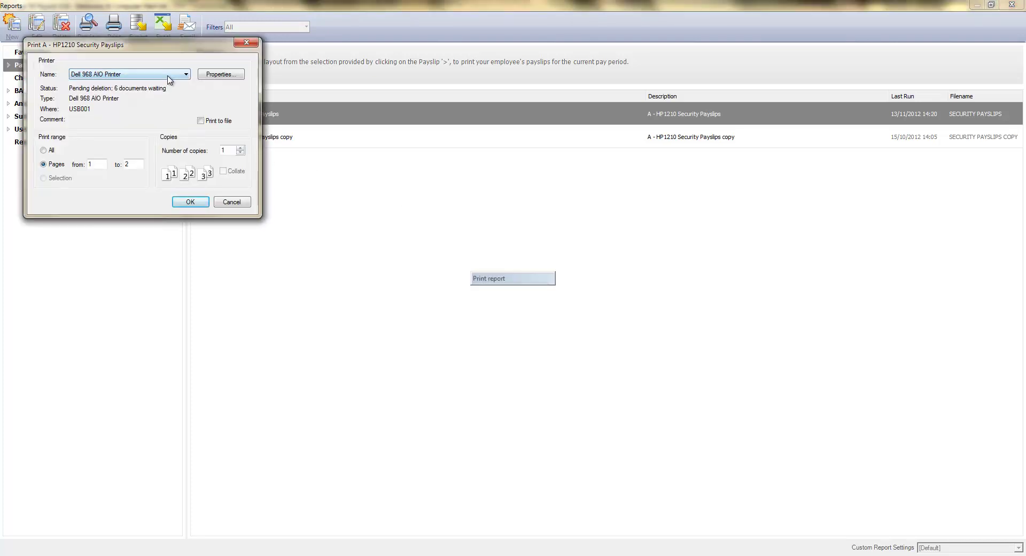
left_click(168, 79)
left_click(160, 109)
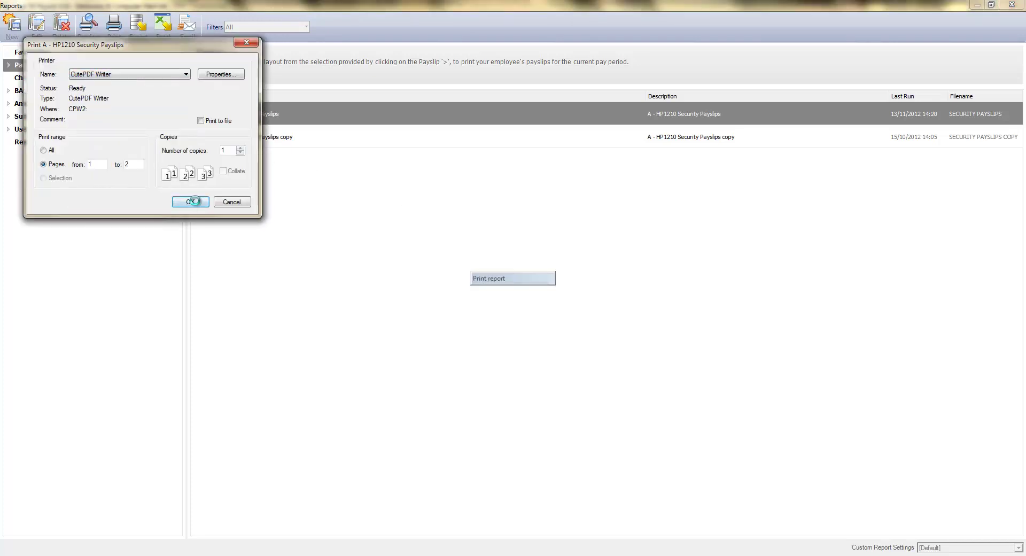
left_click(190, 201)
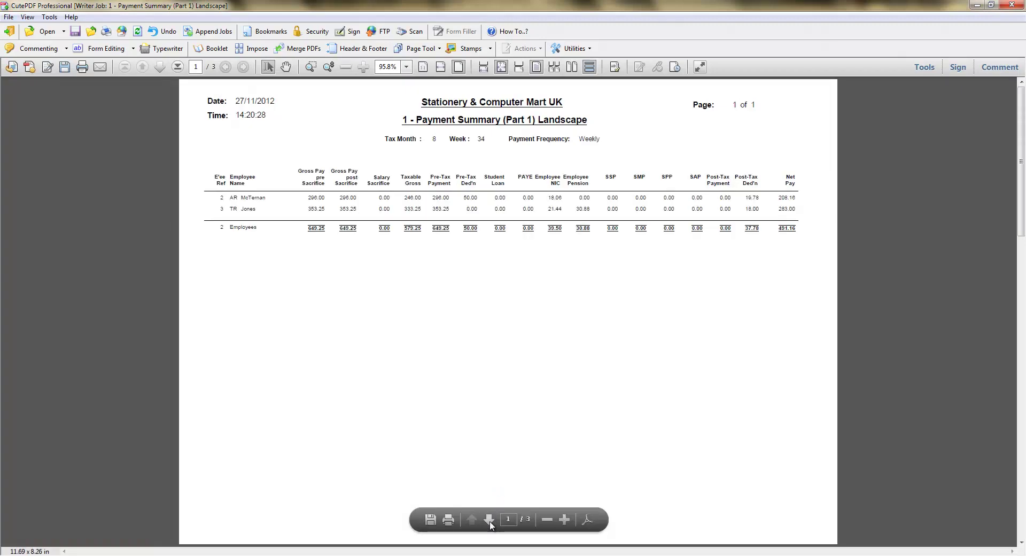
- Check page 2 of the payslips PDF, then close CutePDF Professional
left_click(489, 519)
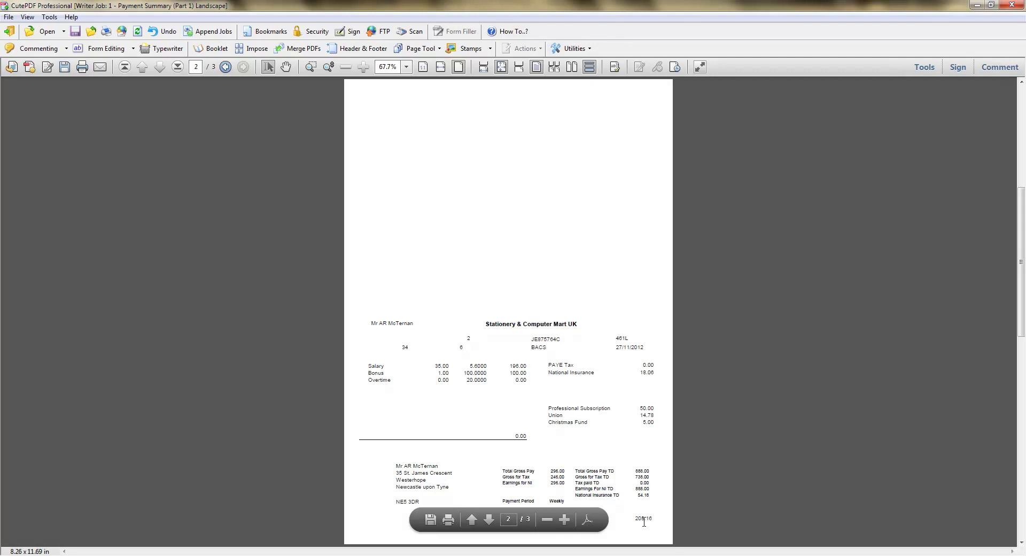
key("alt+F4")
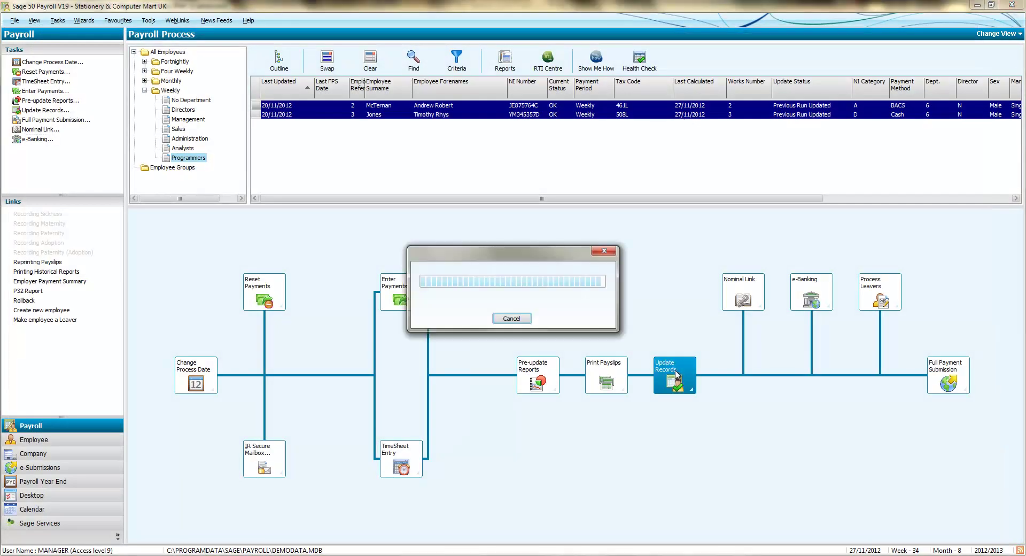
- Run the Update Records wizard for both weekly employees and acknowledge the completion message
left_click(566, 316)
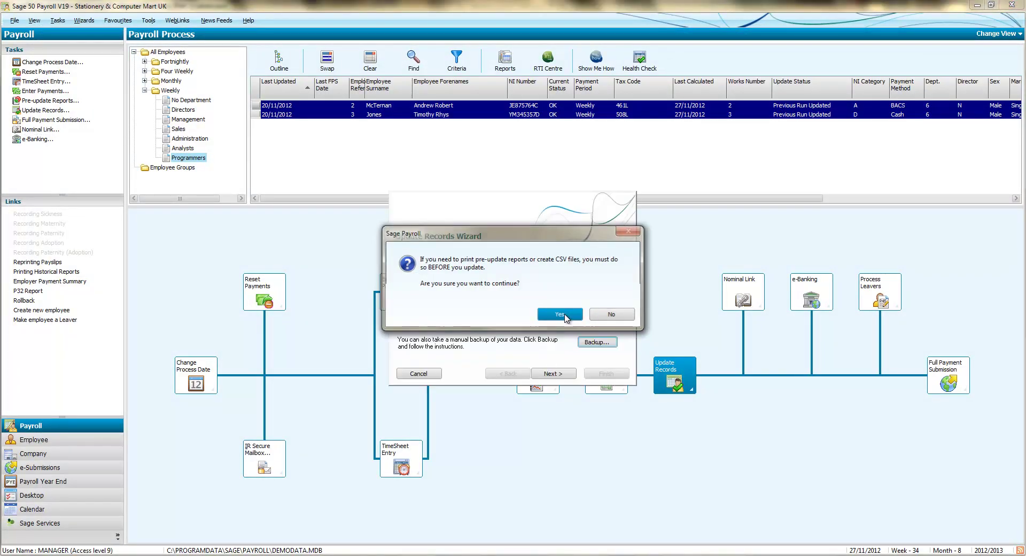
left_click(568, 377)
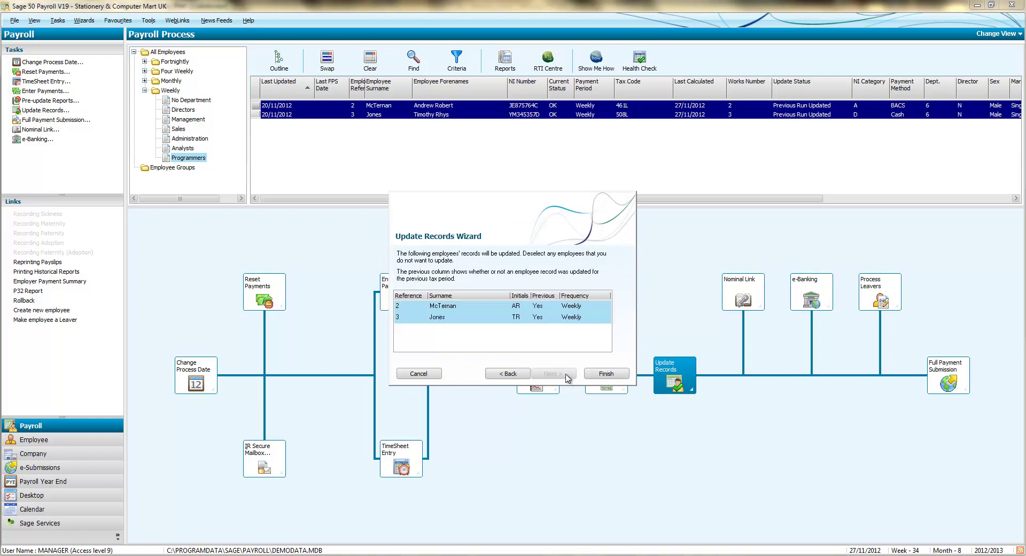
left_click(601, 380)
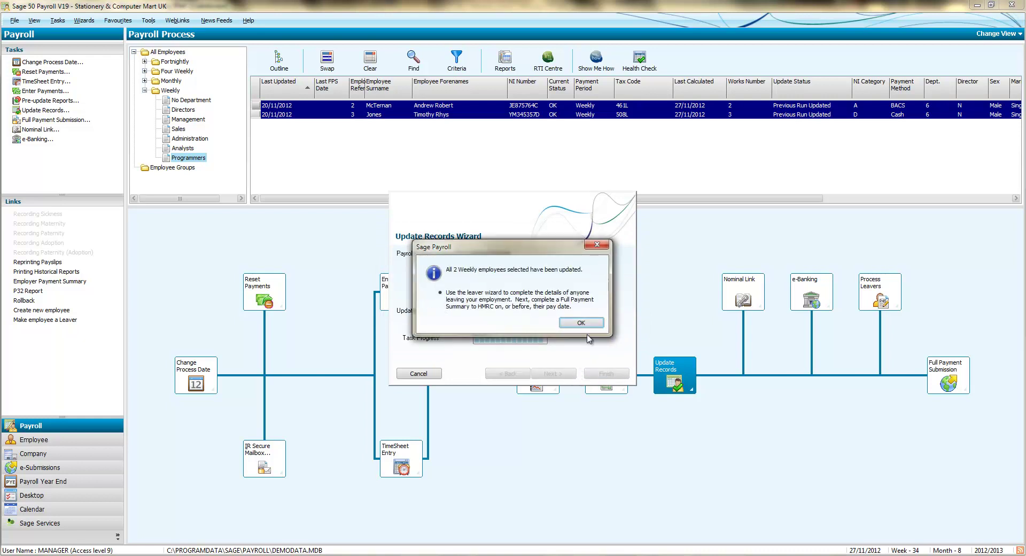
left_click(590, 325)
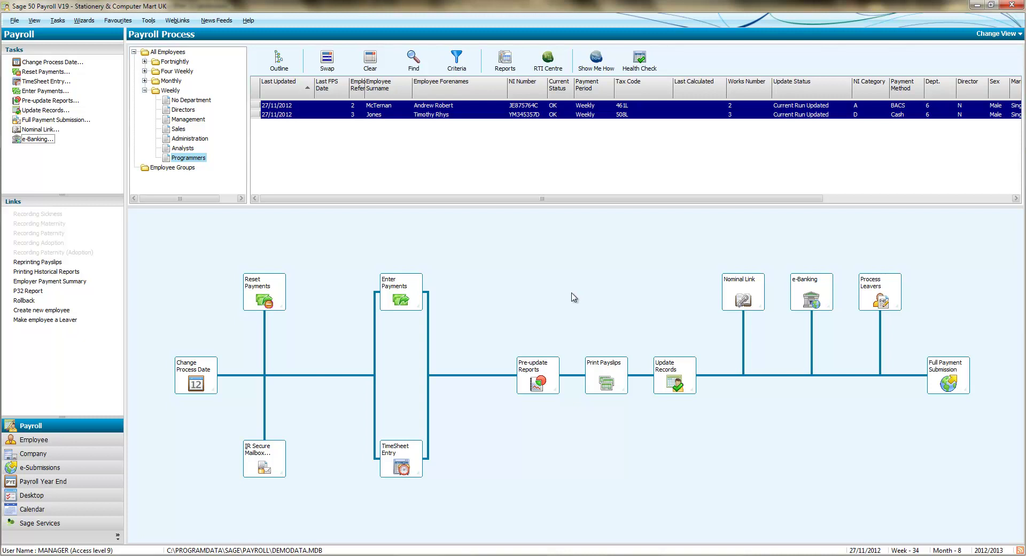
- Select only employee 3 and start Process Leavers, continuing past the holiday fund warning
left_click(439, 107)
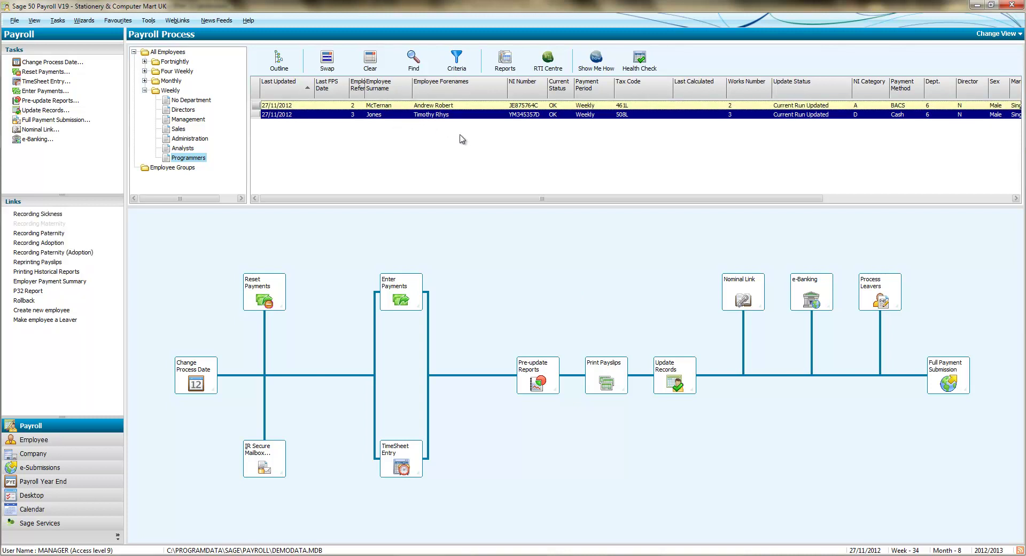
left_click(879, 305)
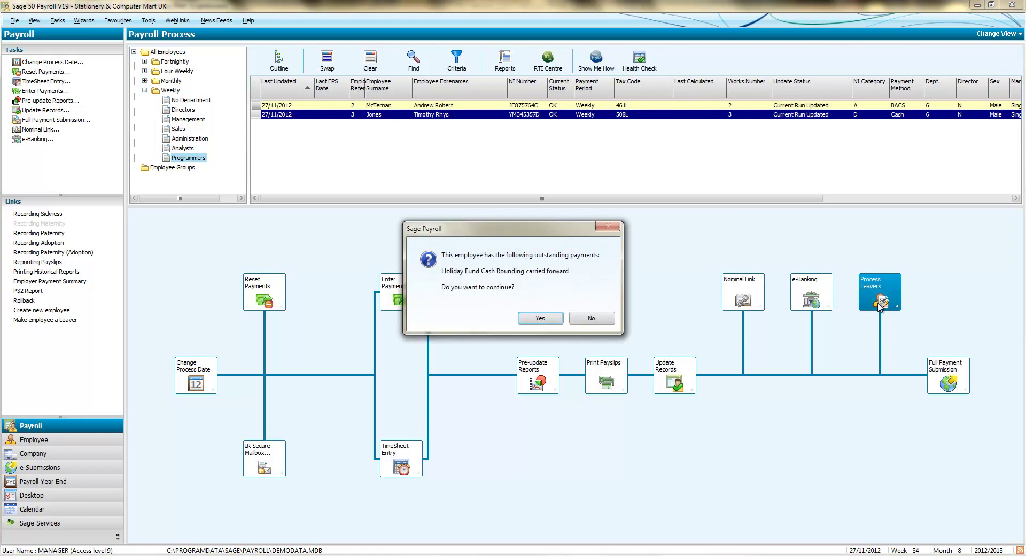
left_click(553, 322)
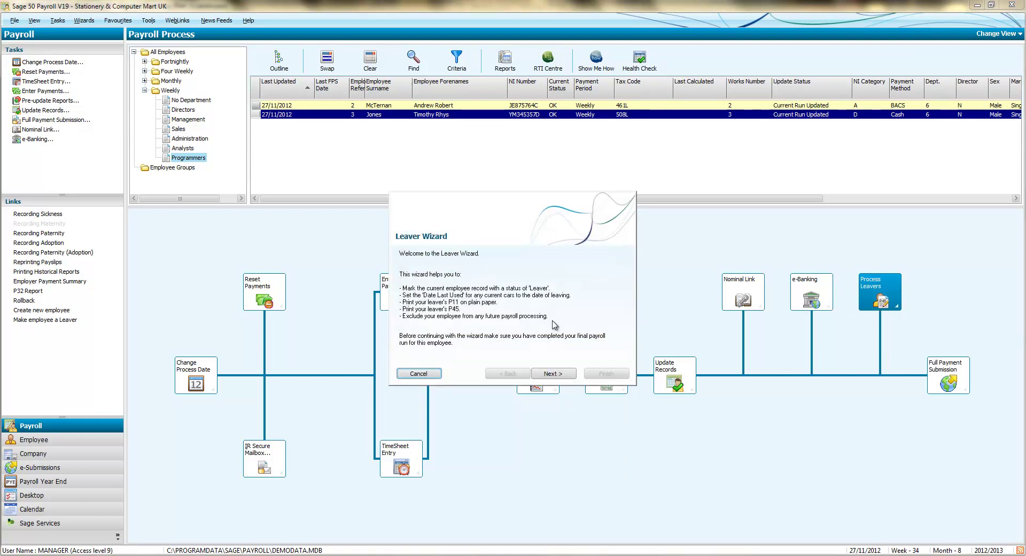
left_click(553, 373)
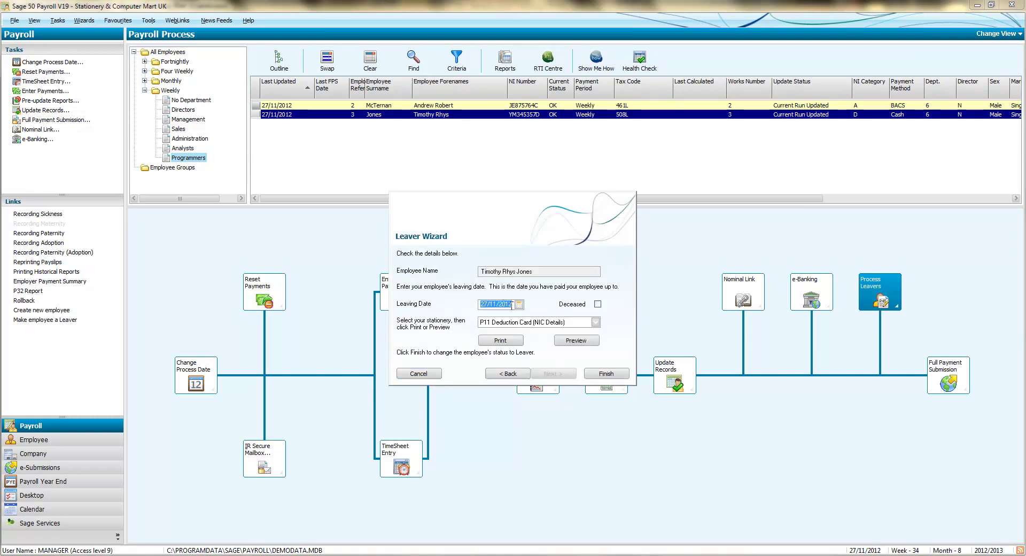
- Print the P45 - Plain paper (for eSubmissions) to CutePDF Writer
left_click(580, 324)
left_click(526, 380)
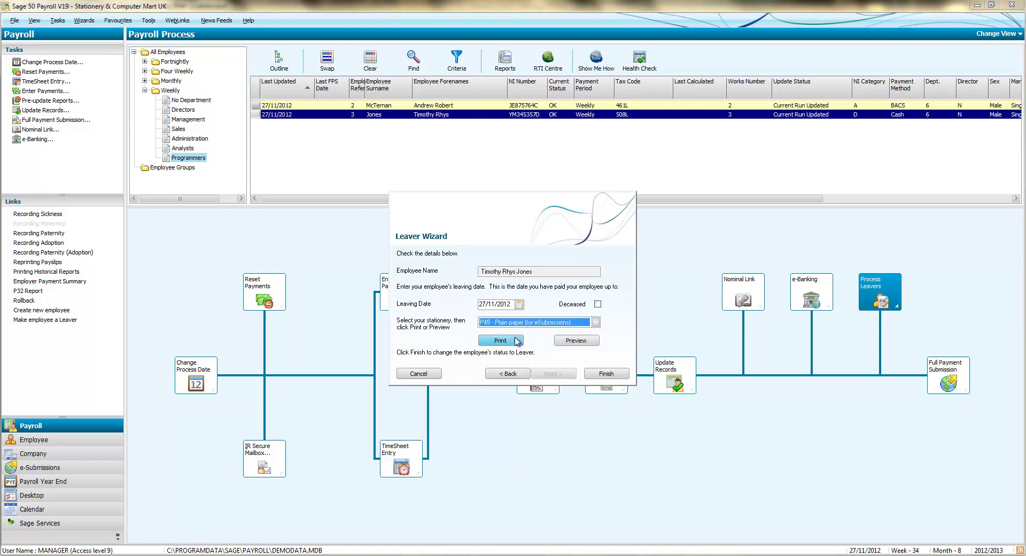
left_click(512, 342)
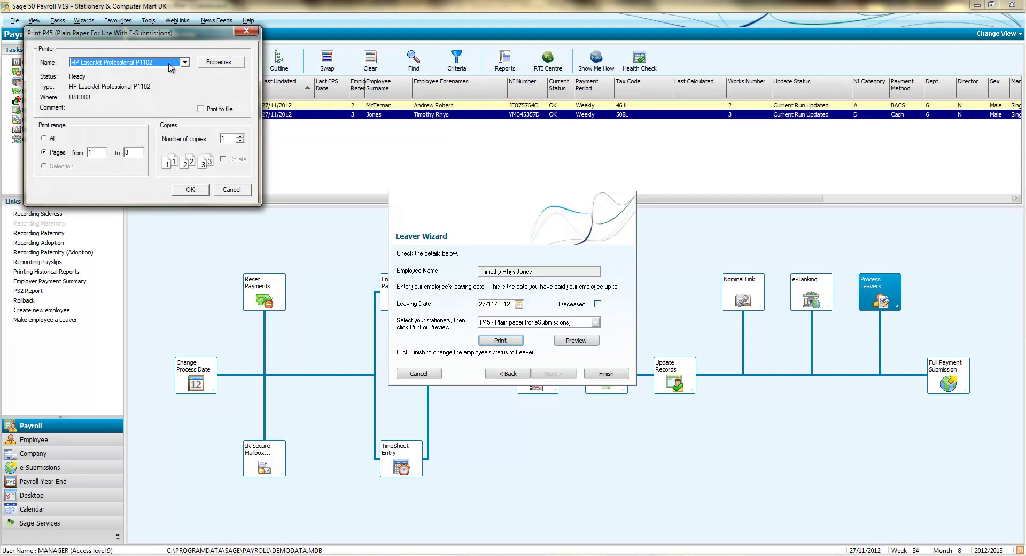
left_click(171, 63)
left_click(160, 93)
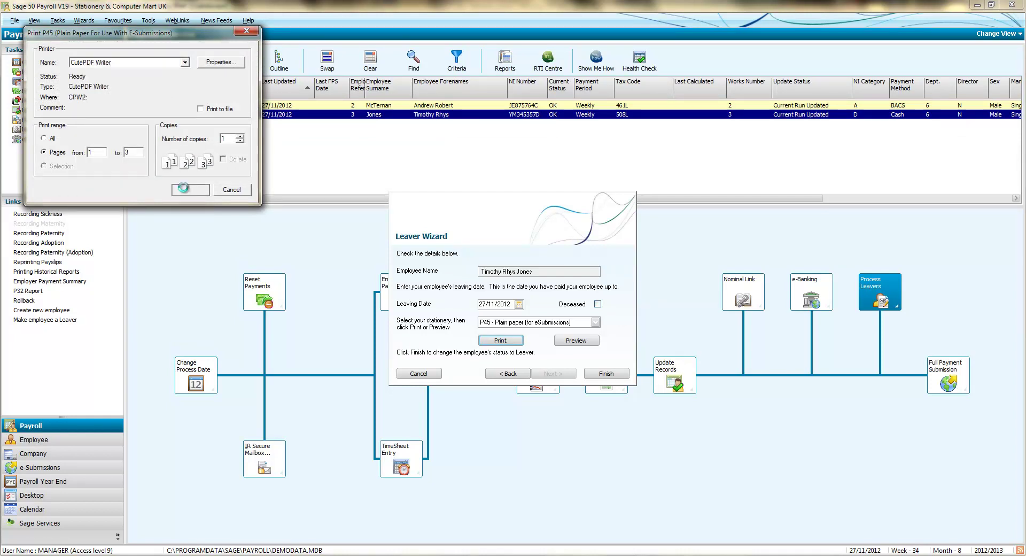
left_click(190, 190)
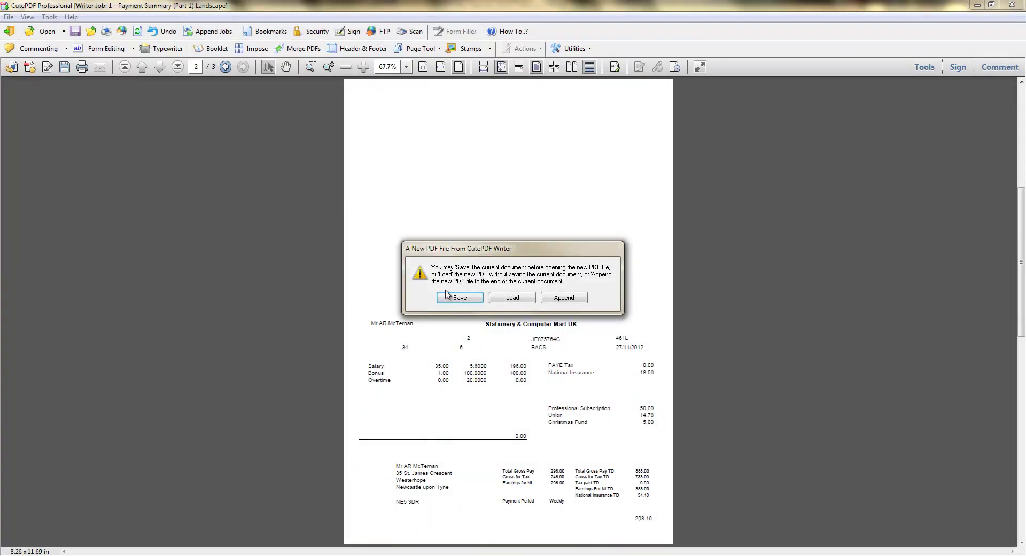
- Append the P45 to the open PDF and page forward to the leaver's P45 pages
left_click(581, 301)
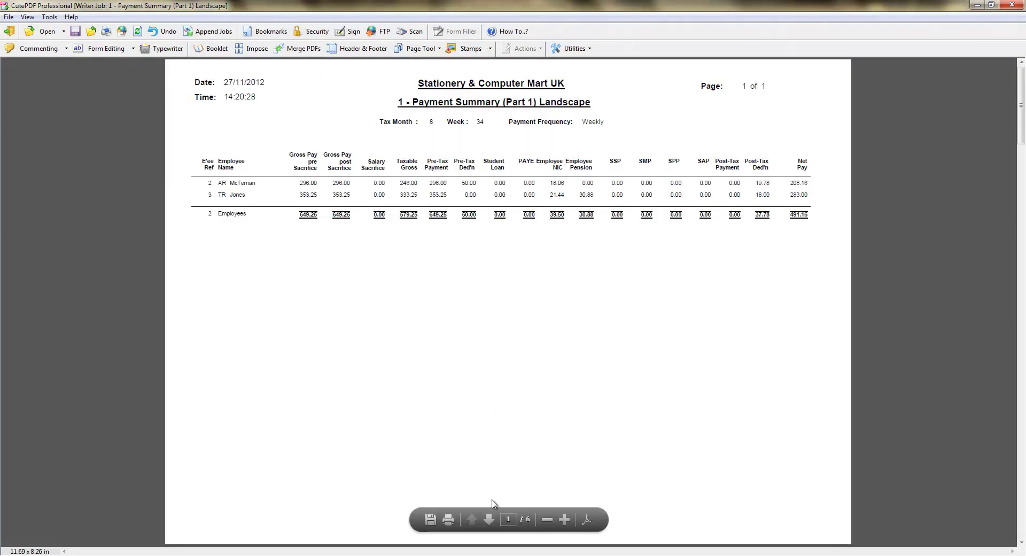
left_click(487, 519)
left_click(487, 518)
left_click(488, 519)
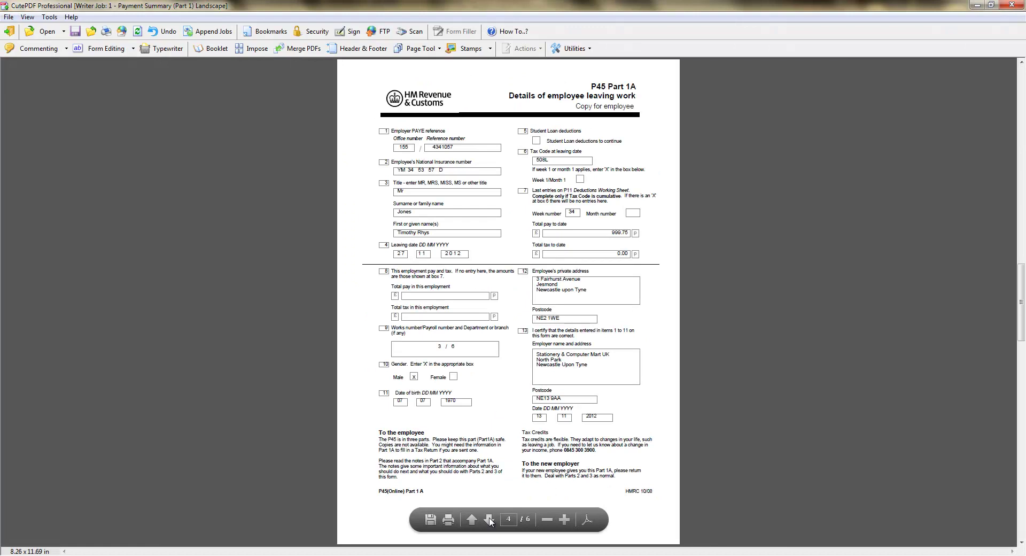
left_click(489, 518)
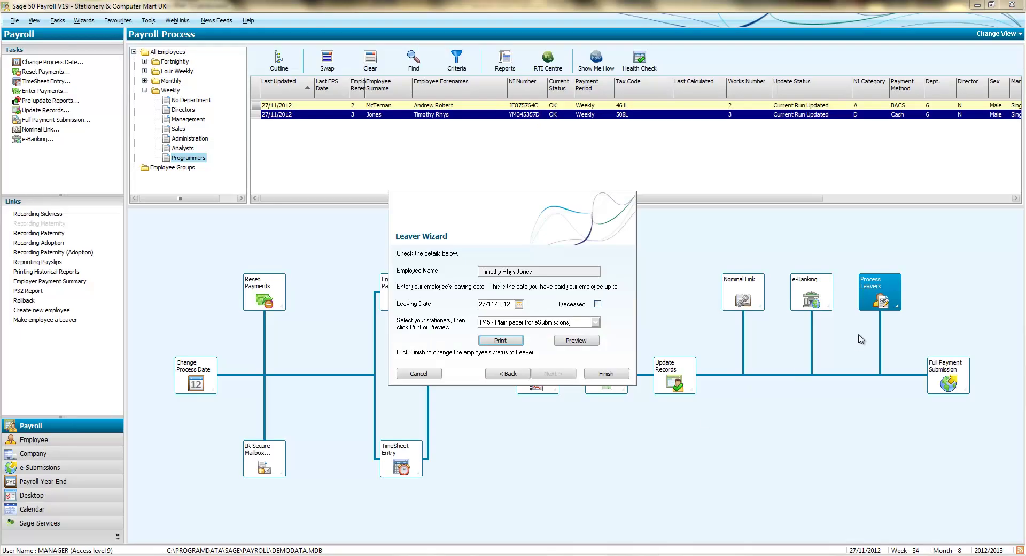
- Finish the Leaver Wizard for employee 3 and acknowledge the attachment order notice
left_click(607, 380)
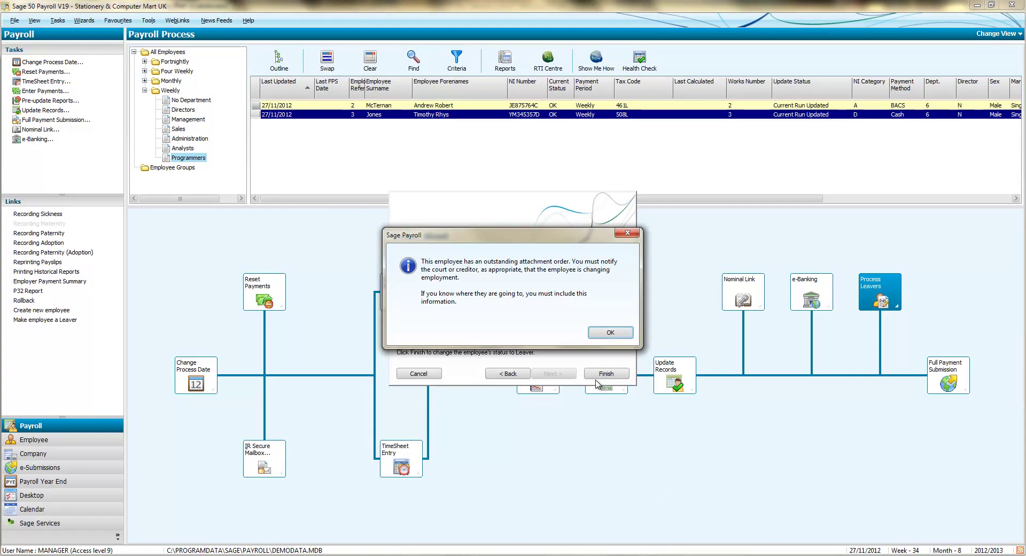
left_click(615, 334)
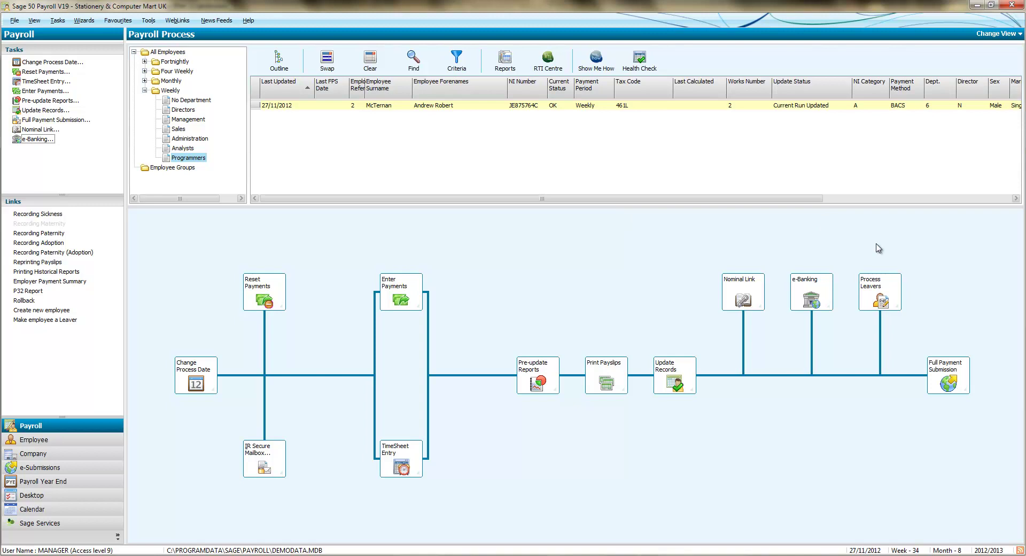
- Open the FPS checklist from the Full Payment Submission tile on the Payroll Process map
left_click(952, 390)
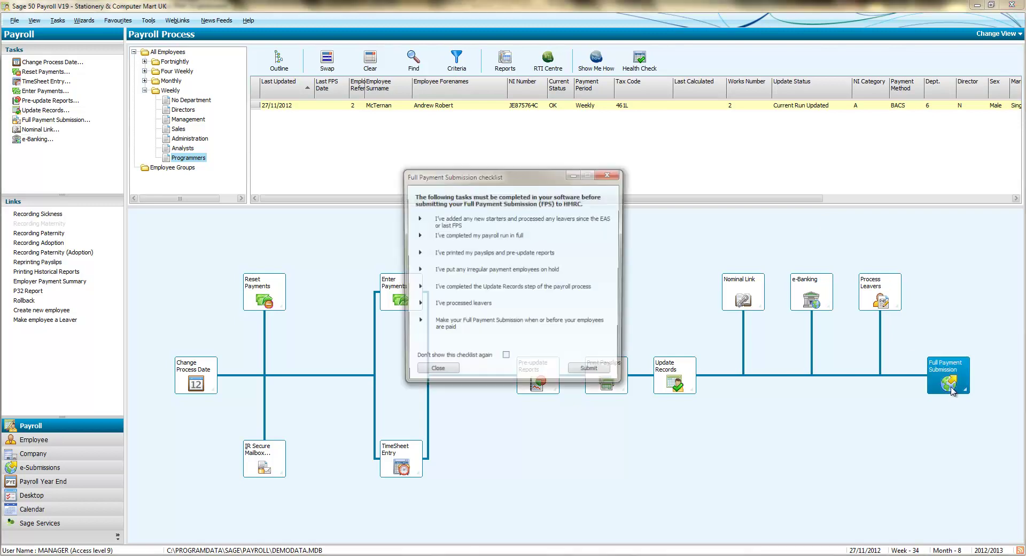